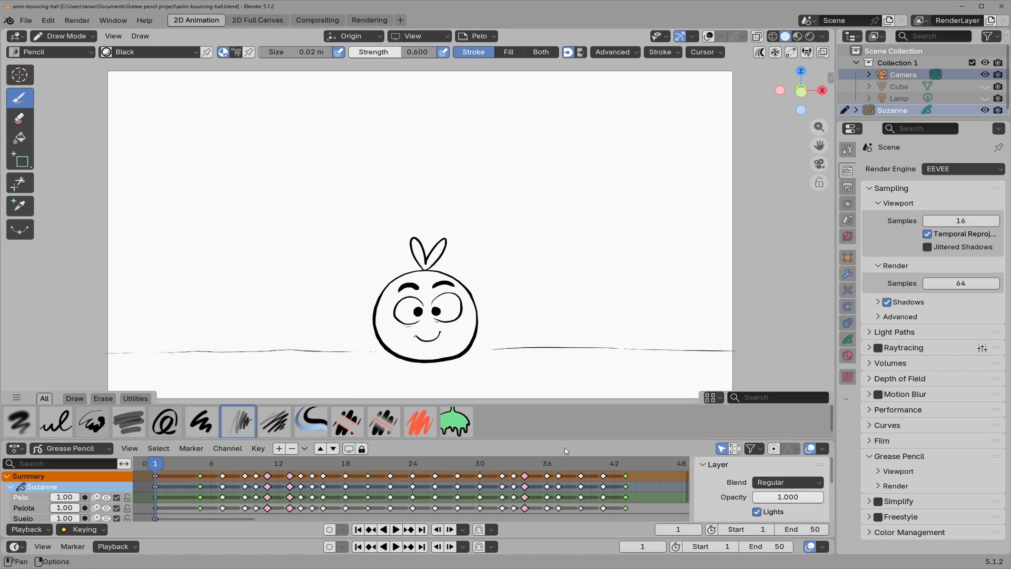
- Enlarge the timeline and outliner areas, and toggle the Pelo, Pelota and Suelo layers' visibility off and back on
{"action": "left_click_drag", "start_coordinate": [567, 443], "coordinate": [567, 412]}
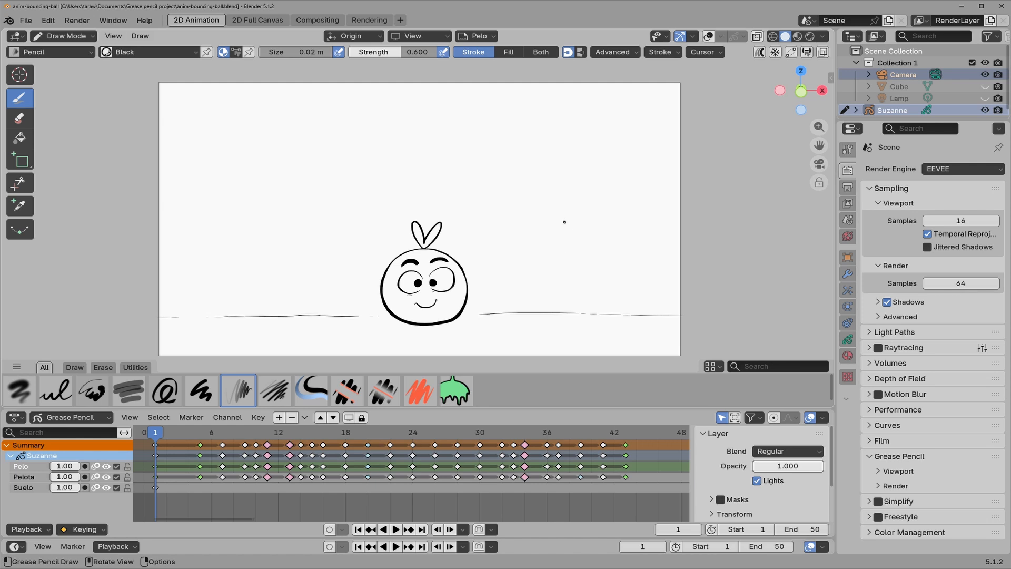
{"action": "left_click", "coordinate": [106, 466]}
{"action": "left_click", "coordinate": [105, 466]}
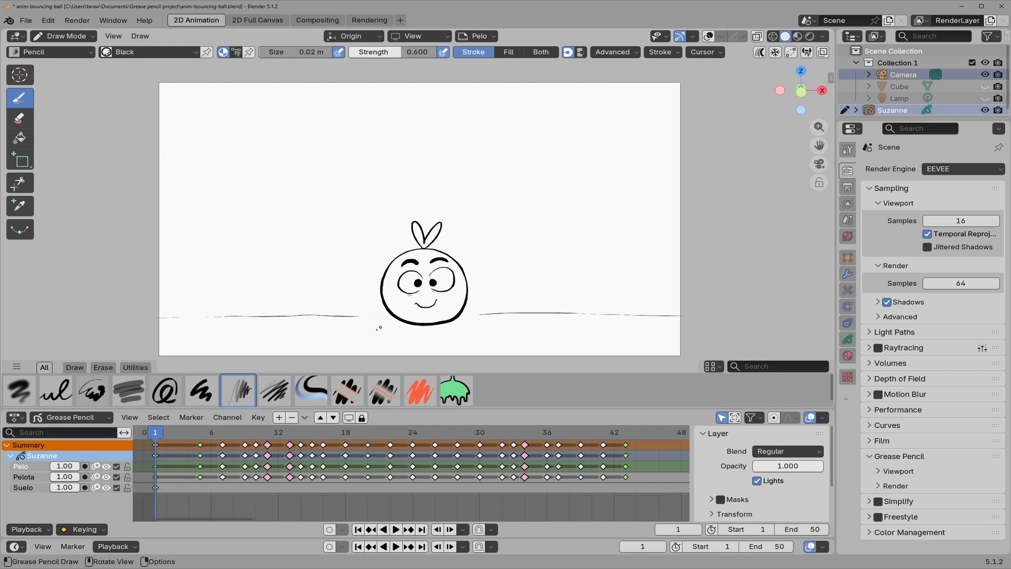
{"action": "left_click", "coordinate": [106, 477]}
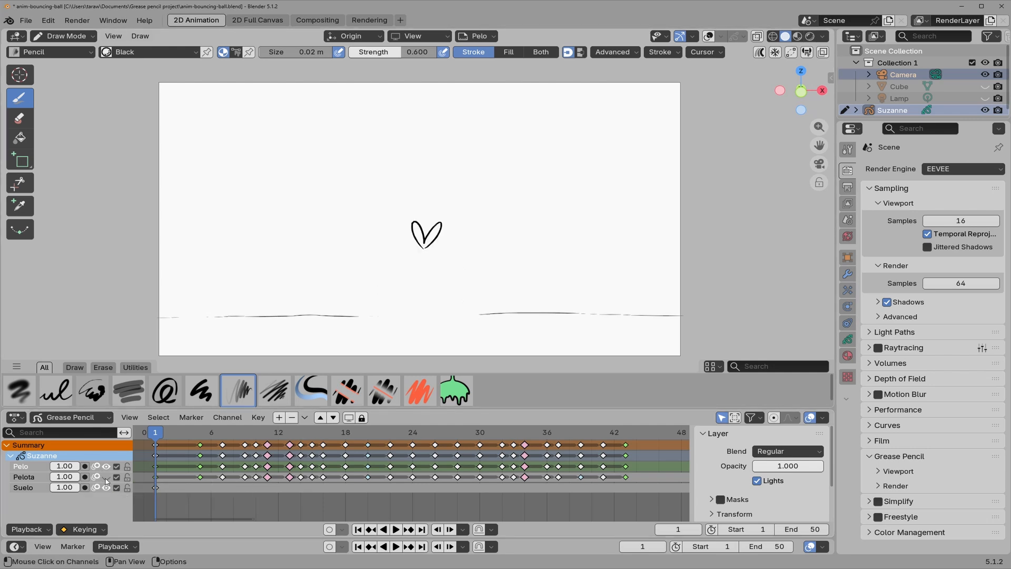
{"action": "left_click", "coordinate": [106, 477]}
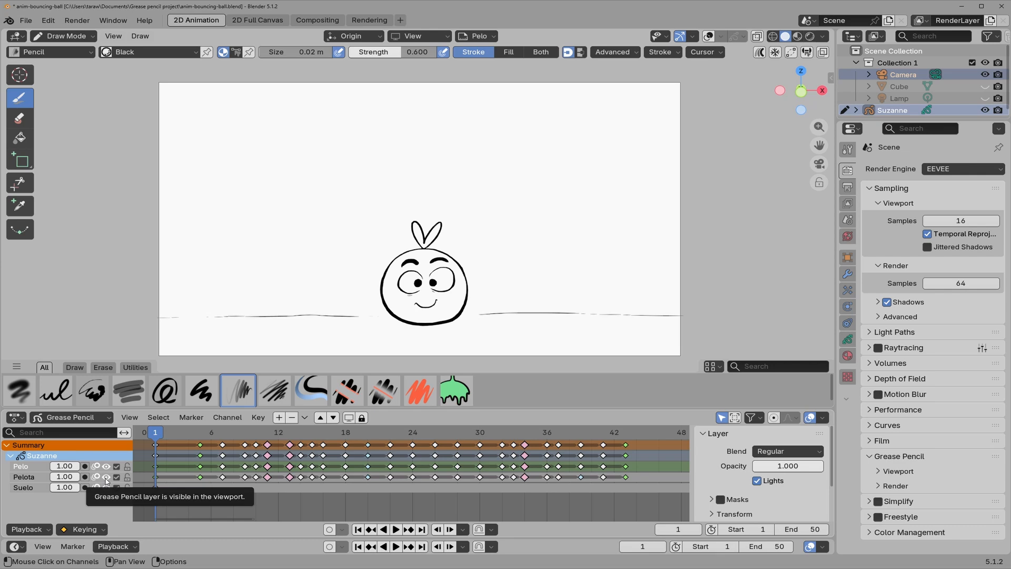
{"action": "left_click", "coordinate": [105, 487]}
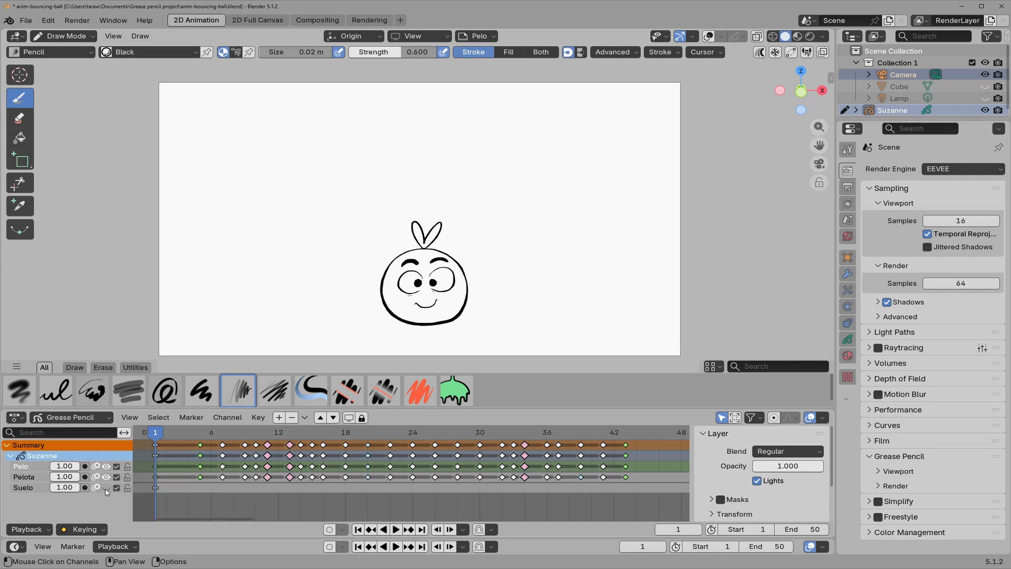
{"action": "left_click", "coordinate": [106, 488]}
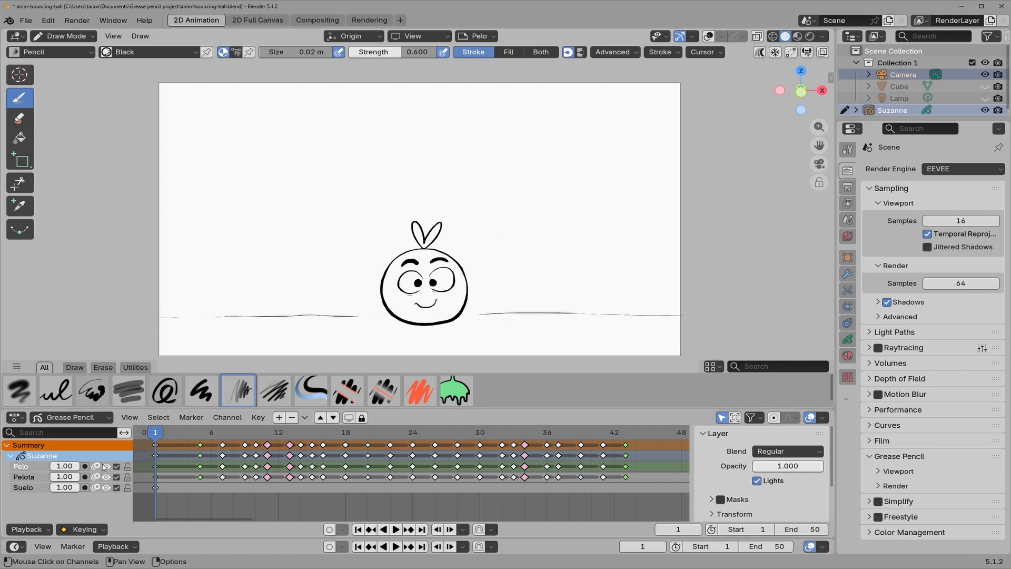
{"action": "left_click", "coordinate": [107, 488]}
{"action": "left_click", "coordinate": [107, 488]}
{"action": "left_click_drag", "start_coordinate": [895, 118], "coordinate": [889, 175]}
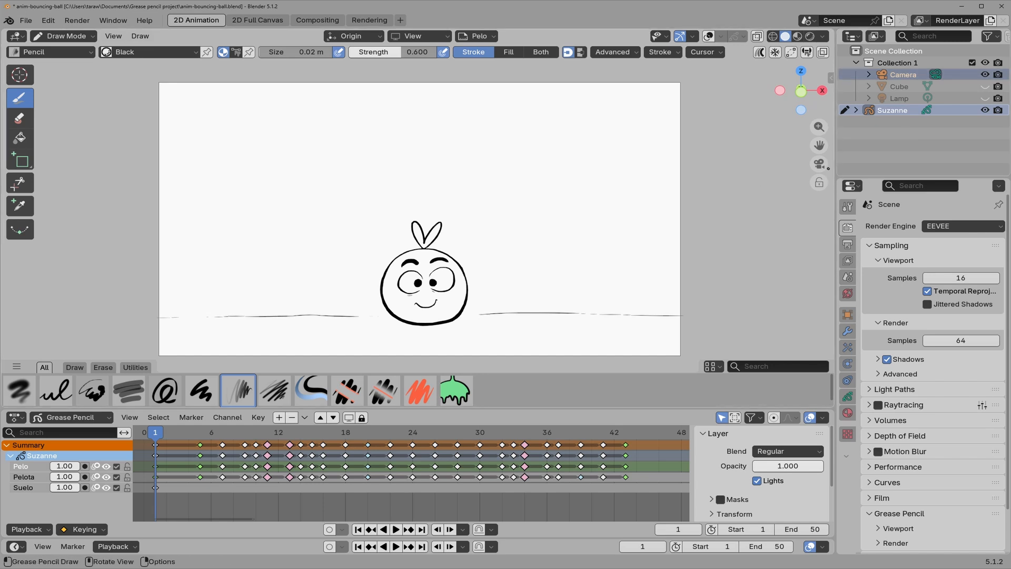
- Inspect the drawing outside the camera view and in the 2D Full Canvas workspace, returning to the camera view in 2D Animation
{"action": "left_click", "coordinate": [819, 164]}
{"action": "mouse_move", "coordinate": [656, 250]}
{"action": "middle_mouse_down"}
{"action": "mouse_move", "coordinate": [682, 255]}
{"action": "mouse_move", "coordinate": [621, 267]}
{"action": "mouse_move", "coordinate": [658, 249]}
{"action": "middle_mouse_up"}
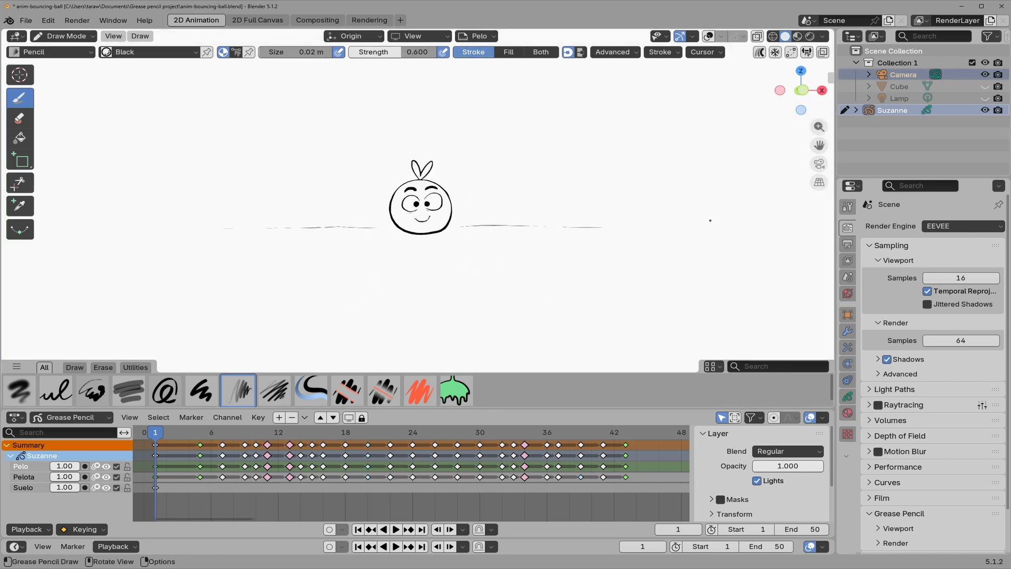
{"action": "scroll", "coordinate": [705, 215], "scroll_direction": "down", "scroll_amount": 8}
{"action": "scroll", "coordinate": [705, 215], "scroll_direction": "up", "scroll_amount": 4}
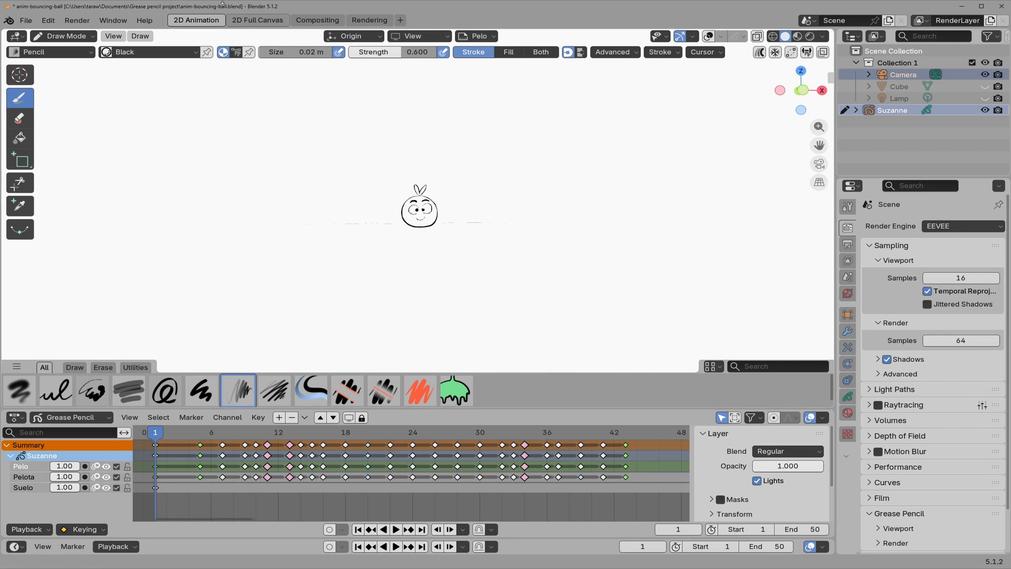
{"action": "left_click", "coordinate": [257, 20]}
{"action": "middle_click_drag", "start_coordinate": [727, 248], "coordinate": [306, 300]}
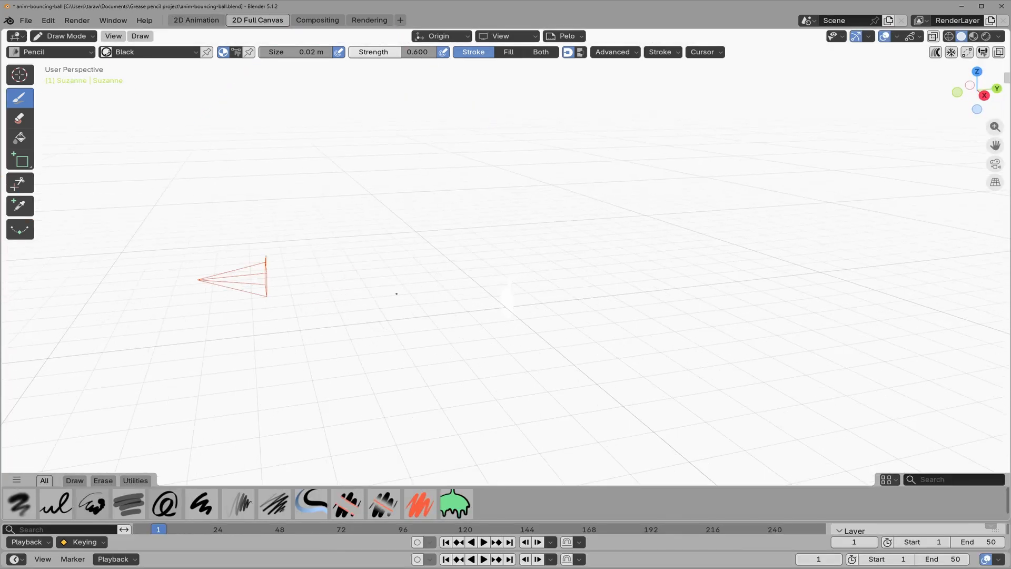
{"action": "middle_click_drag", "start_coordinate": [481, 281], "coordinate": [601, 313]}
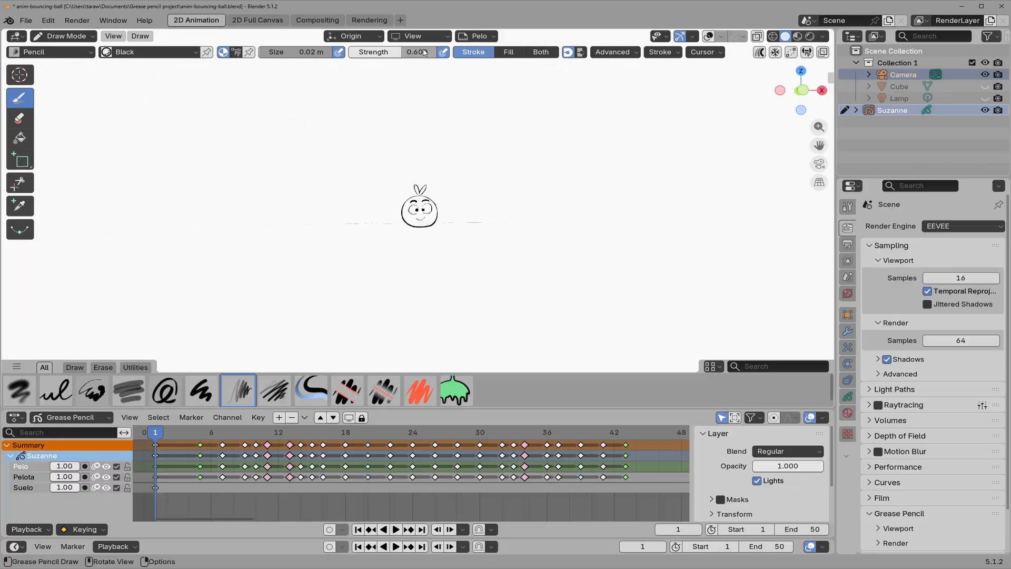
{"action": "left_click", "coordinate": [196, 20]}
{"action": "key", "text": "KP_0"}
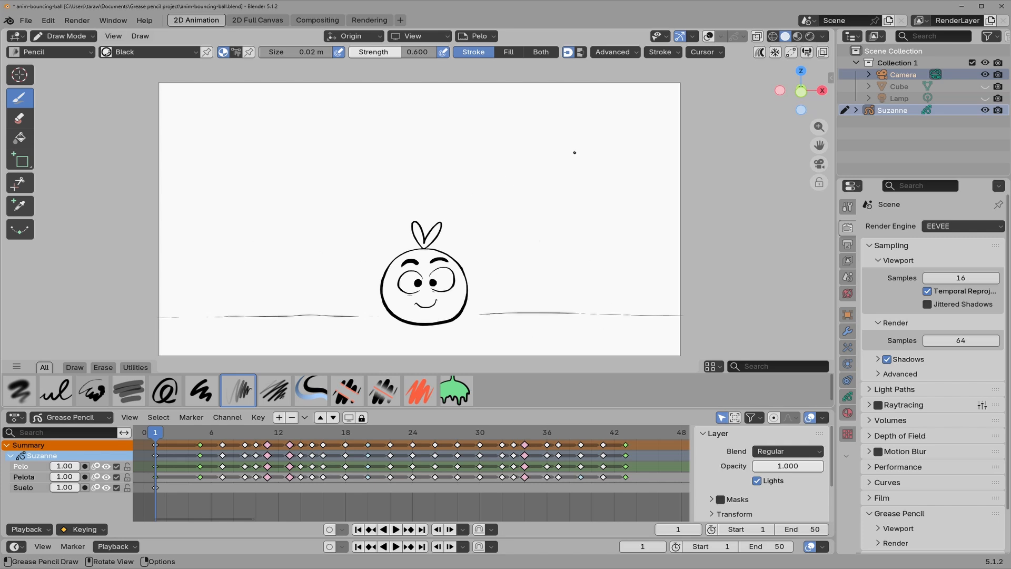
- Expand Suzanne's layers in the outliner, checking Pelota's visibility toggle, and display the object's material list
{"action": "left_click", "coordinate": [856, 110]}
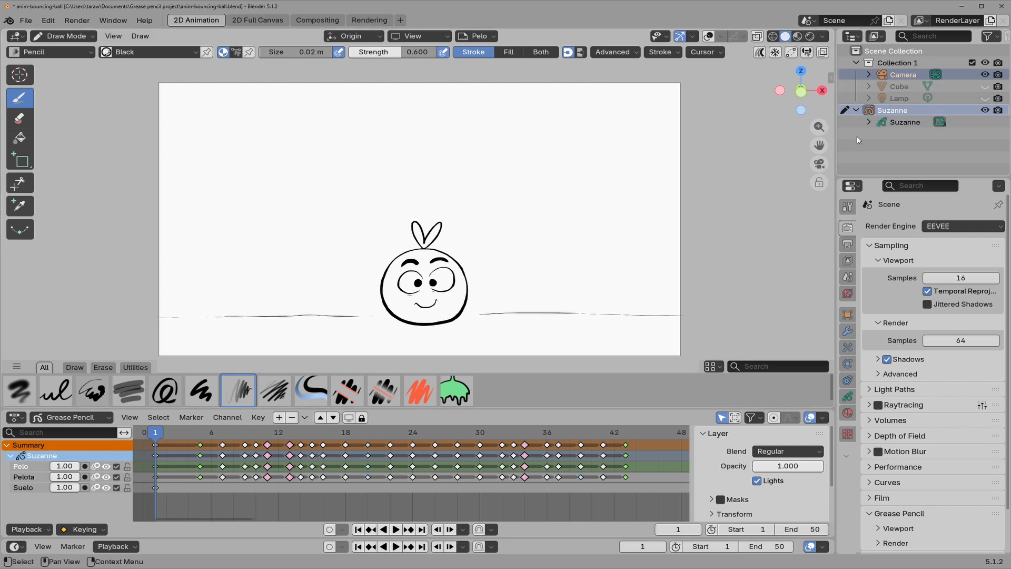
{"action": "left_click", "coordinate": [869, 123]}
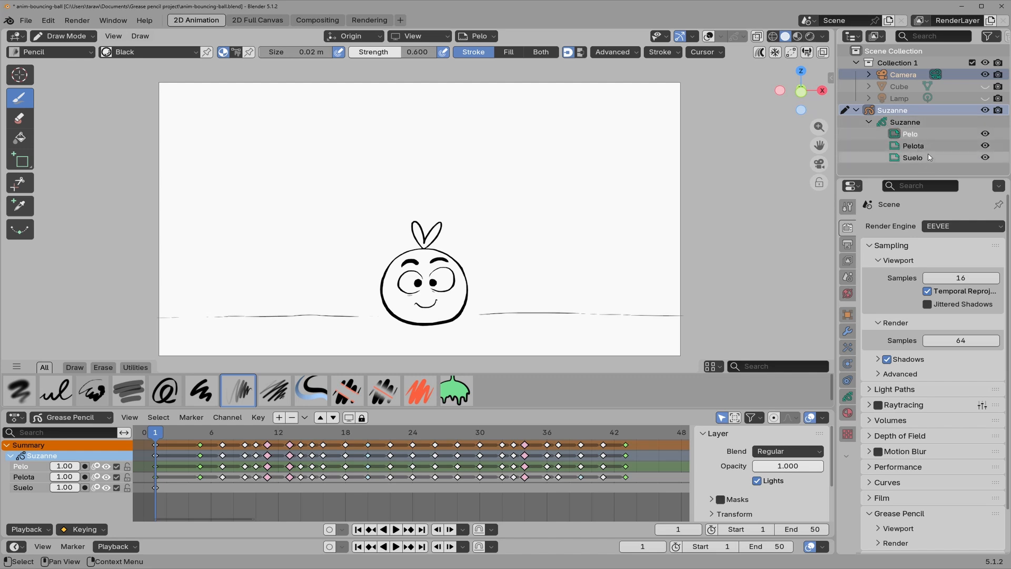
{"action": "left_click", "coordinate": [985, 145]}
{"action": "left_click", "coordinate": [985, 145]}
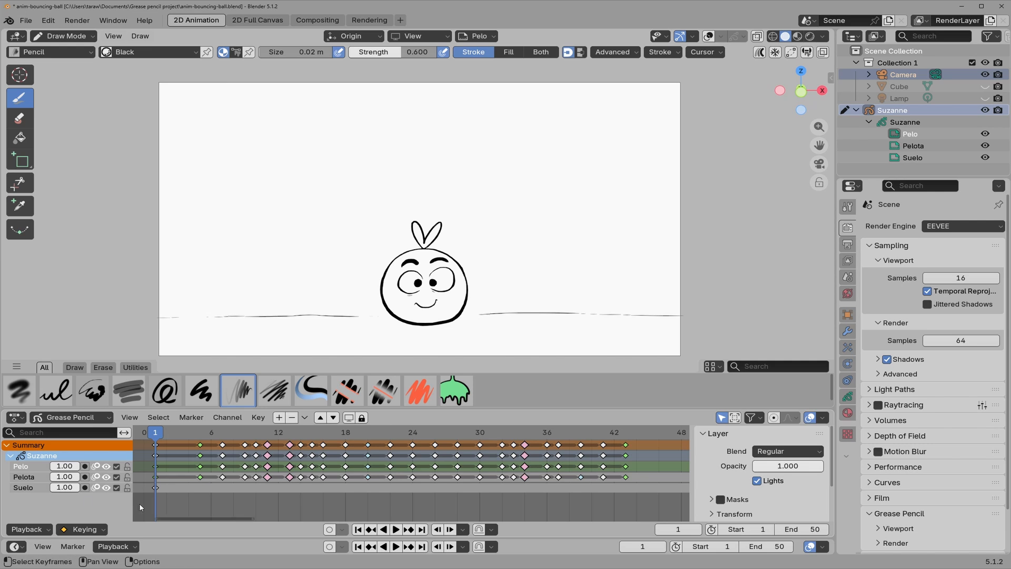
{"action": "left_click", "coordinate": [848, 413]}
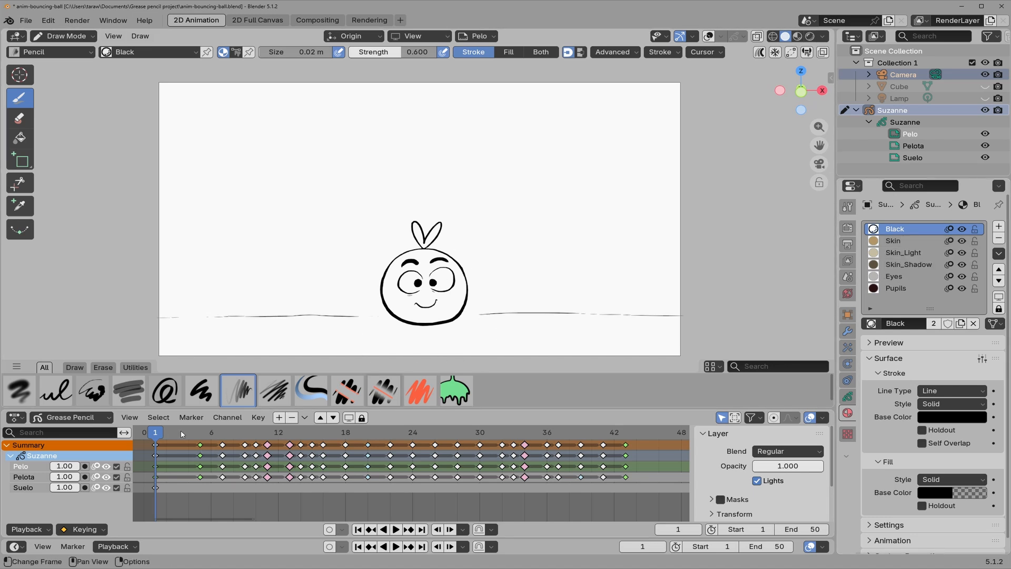
- Play and scrub the animation to frame 6, and select the extreme keyframes at frame 13
{"action": "scroll", "coordinate": [433, 328], "scroll_direction": "down", "scroll_amount": 1}
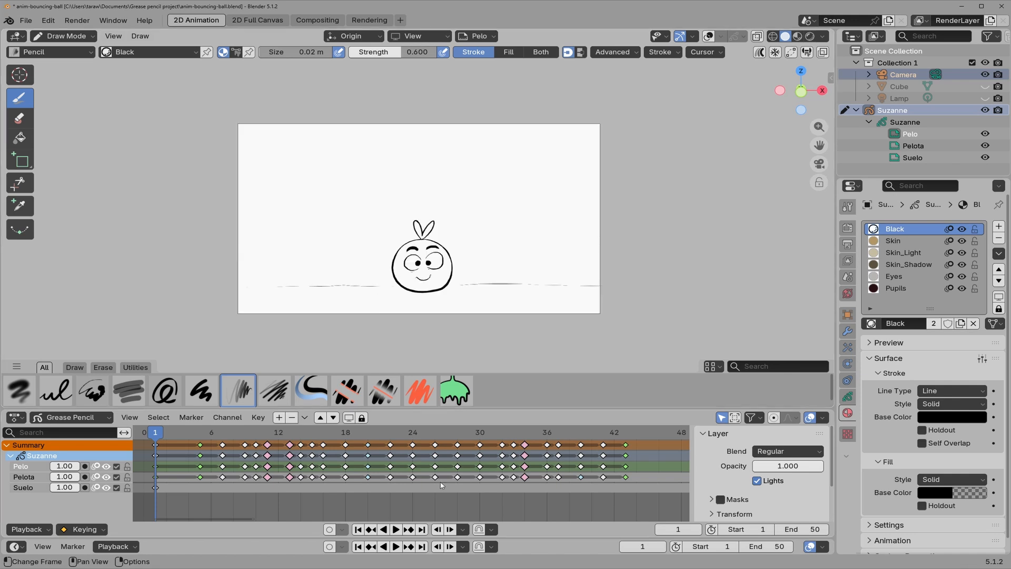
{"action": "left_click", "coordinate": [396, 530]}
{"action": "mouse_move", "coordinate": [595, 445]}
{"action": "left_mouse_down"}
{"action": "mouse_move", "coordinate": [196, 445]}
{"action": "mouse_move", "coordinate": [385, 448]}
{"action": "mouse_move", "coordinate": [210, 438]}
{"action": "left_mouse_up"}
{"action": "left_click", "coordinate": [292, 446]}
{"action": "left_click", "coordinate": [302, 436]}
- Review the available types for new keyframes in the keying settings, keeping Keyframe as the type
{"action": "left_click", "coordinate": [83, 532]}
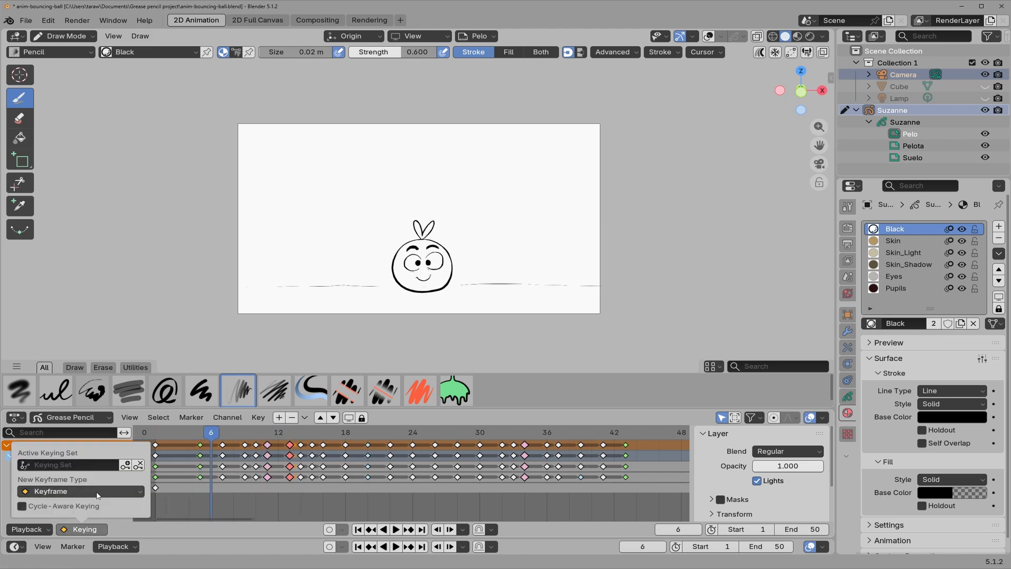
{"action": "left_click", "coordinate": [95, 492]}
{"action": "left_click", "coordinate": [95, 495]}
{"action": "left_click", "coordinate": [75, 493]}
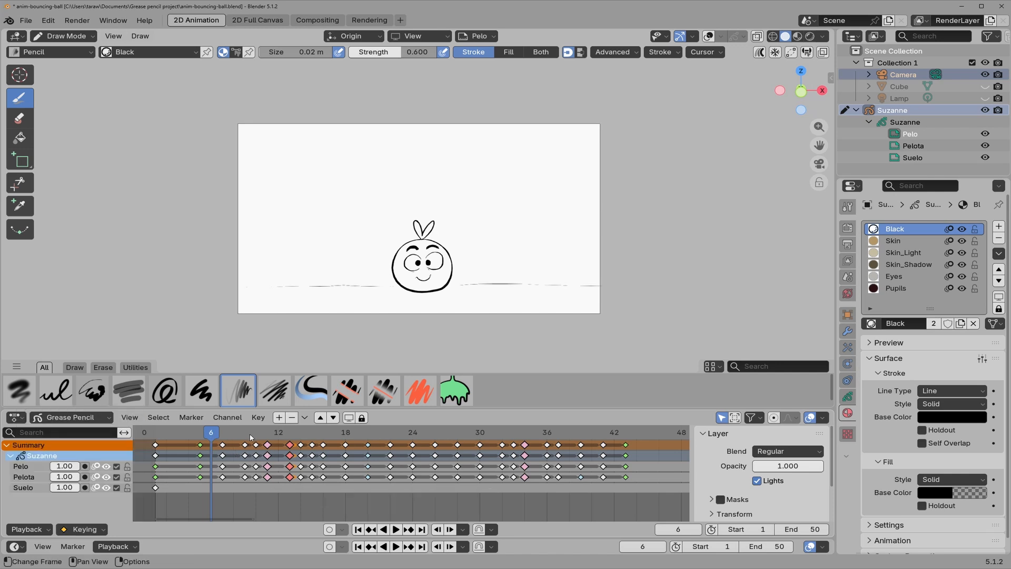
{"action": "left_click", "coordinate": [127, 549]}
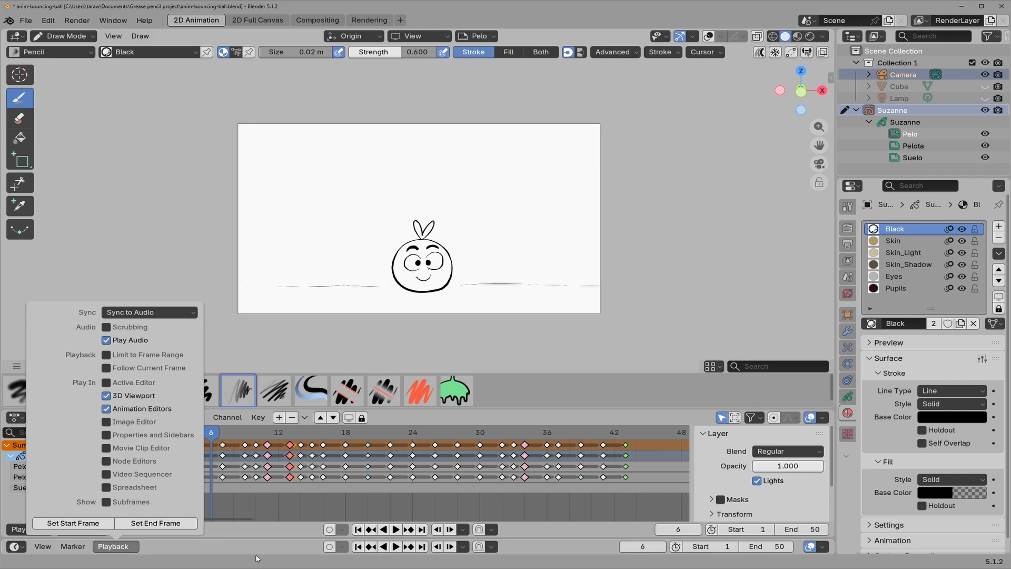
{"action": "left_click", "coordinate": [85, 529]}
{"action": "left_click", "coordinate": [82, 491]}
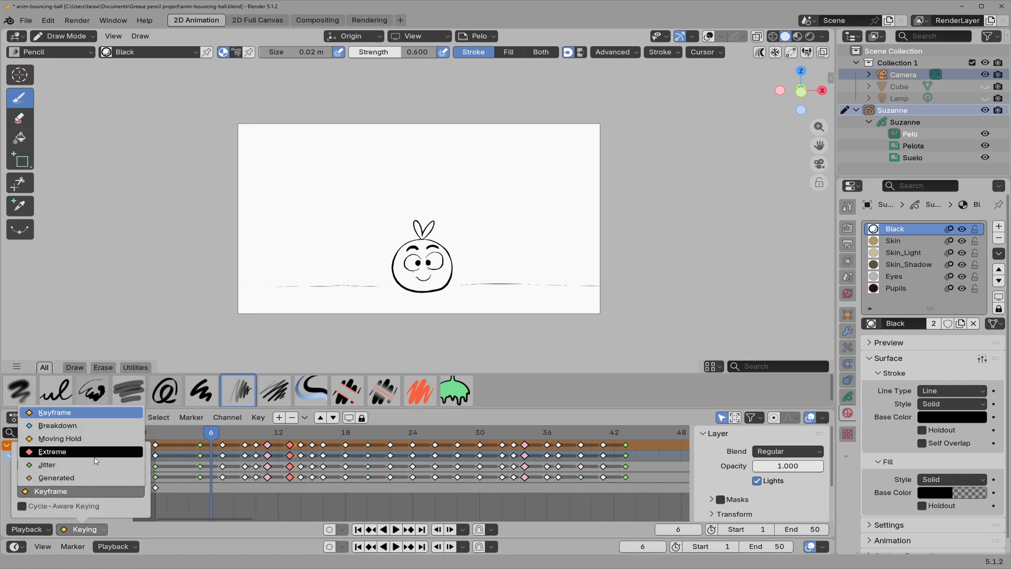
- Scrub the animation through frames 9 and 13, return to frame 1 and play it
{"action": "mouse_move", "coordinate": [264, 436]}
{"action": "left_mouse_down"}
{"action": "mouse_move", "coordinate": [287, 442]}
{"action": "mouse_move", "coordinate": [251, 454]}
{"action": "left_mouse_up"}
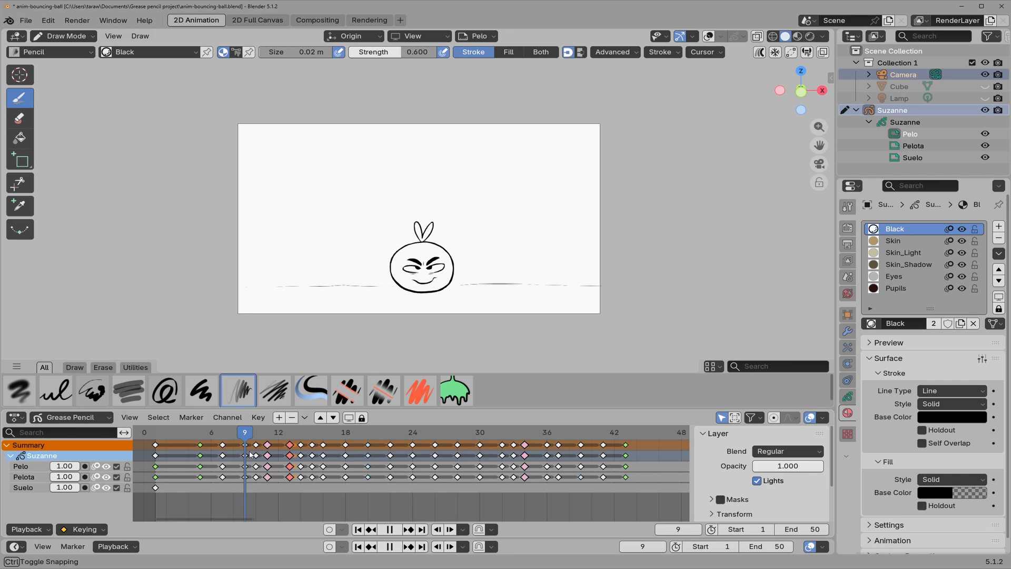
{"action": "mouse_move", "coordinate": [252, 454]}
{"action": "left_mouse_down"}
{"action": "mouse_move", "coordinate": [294, 456]}
{"action": "mouse_move", "coordinate": [288, 437]}
{"action": "left_mouse_up"}
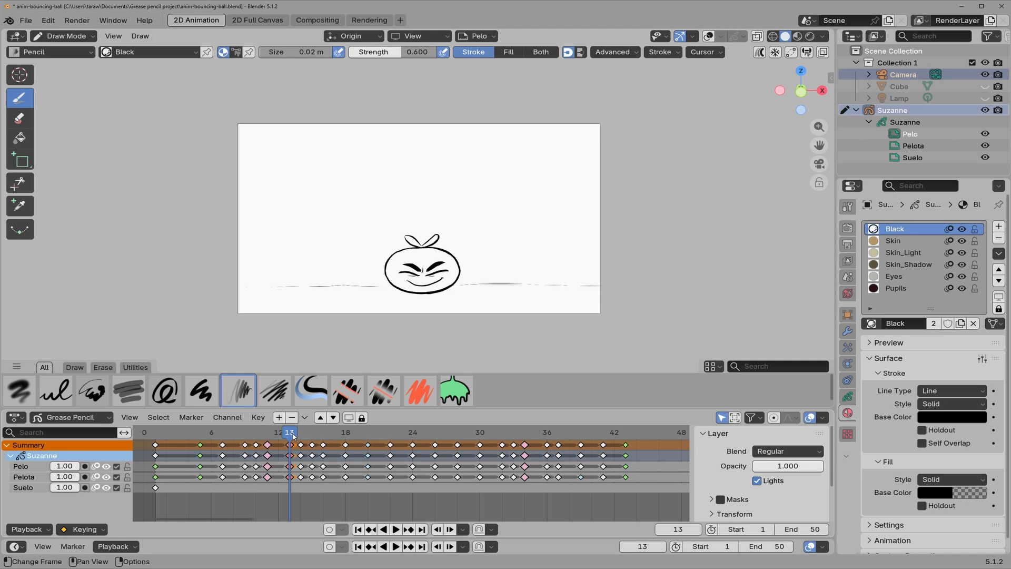
{"action": "mouse_move", "coordinate": [294, 437]}
{"action": "left_mouse_down"}
{"action": "mouse_move", "coordinate": [327, 442]}
{"action": "mouse_move", "coordinate": [291, 443]}
{"action": "mouse_move", "coordinate": [312, 432]}
{"action": "mouse_move", "coordinate": [156, 451]}
{"action": "left_mouse_up"}
{"action": "left_click", "coordinate": [393, 533]}
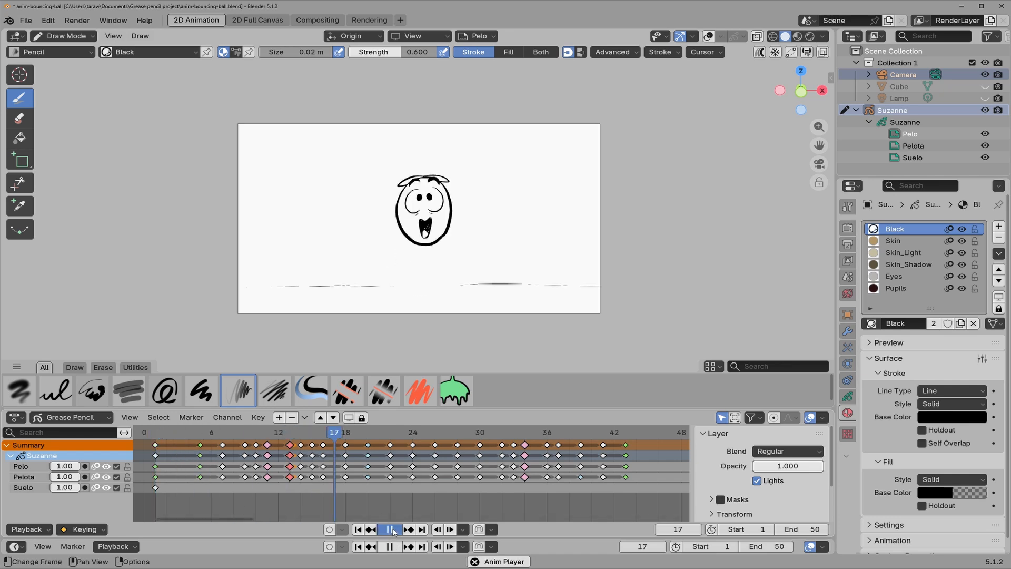
- Limit playback to a preview range of frames 12 to 17 and play that section
{"action": "left_click_drag", "start_coordinate": [334, 446], "coordinate": [289, 443]}
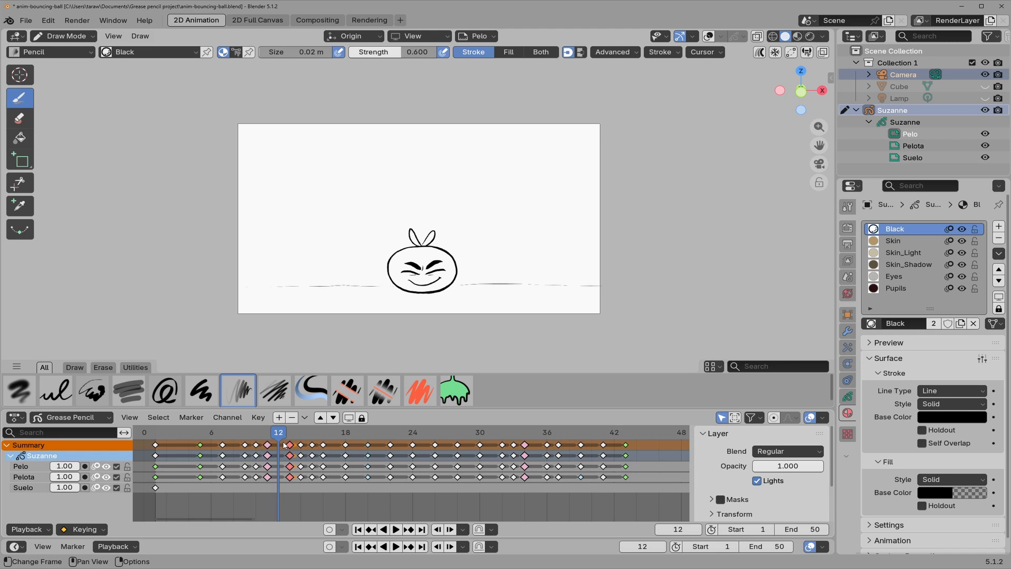
{"action": "key", "text": "p"}
{"action": "left_click_drag", "start_coordinate": [283, 445], "coordinate": [334, 449]}
{"action": "left_click", "coordinate": [393, 533]}
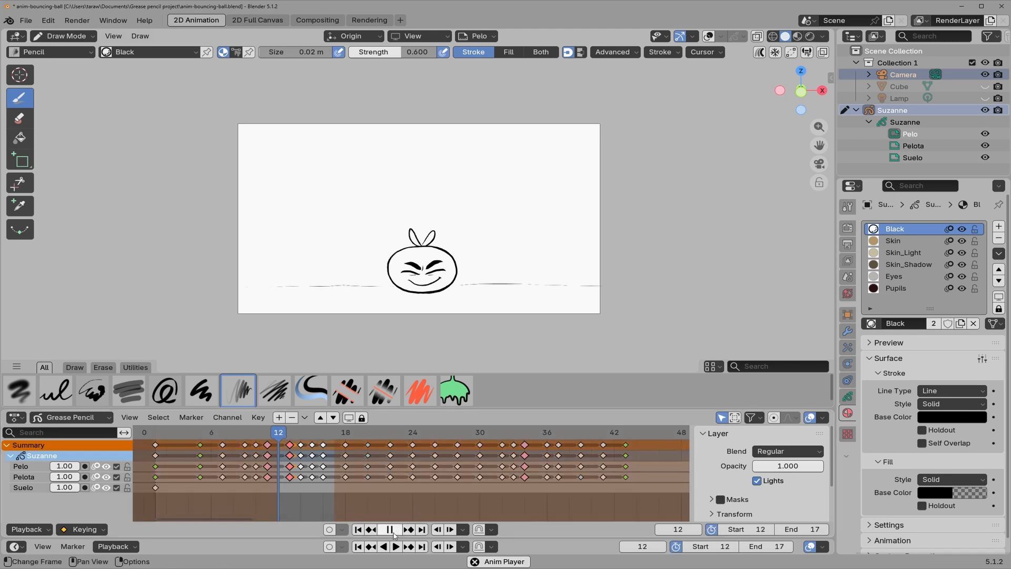
{"action": "left_click", "coordinate": [389, 529]}
- Change the preview range to frames 0 to 11 and play that section
{"action": "key", "text": "p"}
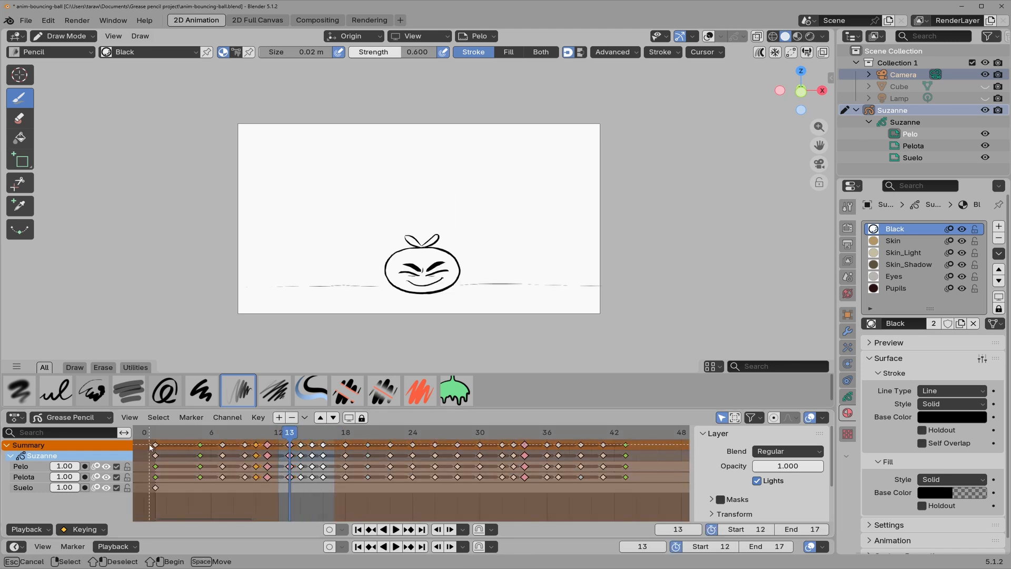
{"action": "left_click_drag", "start_coordinate": [149, 490], "coordinate": [273, 492]}
{"action": "left_click", "coordinate": [397, 530]}
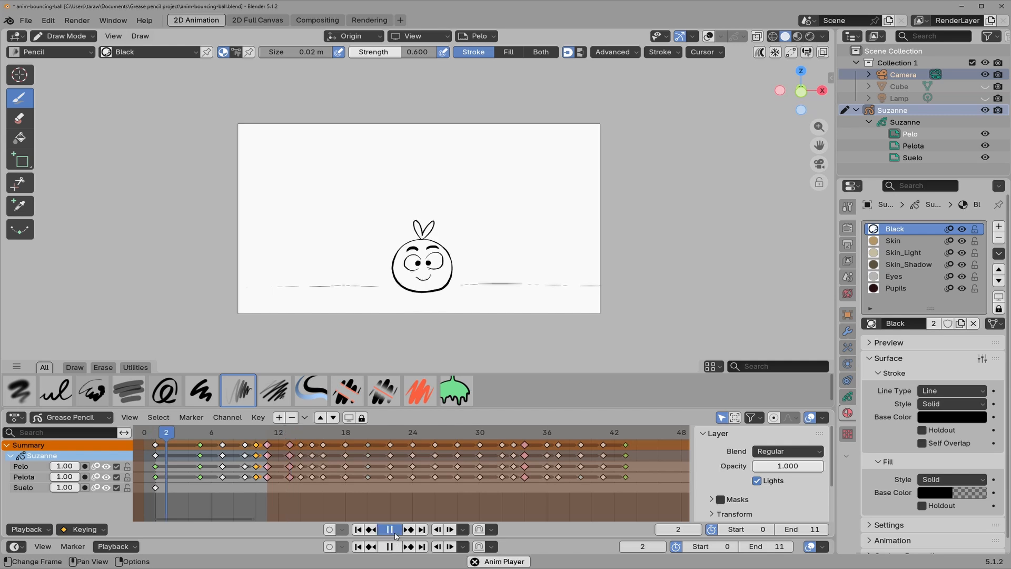
{"action": "left_click", "coordinate": [395, 530]}
- Set the preview range to frames 0 to 47 and play the whole animation
{"action": "key", "text": "p"}
{"action": "left_click_drag", "start_coordinate": [145, 435], "coordinate": [669, 516]}
{"action": "left_click", "coordinate": [396, 530]}
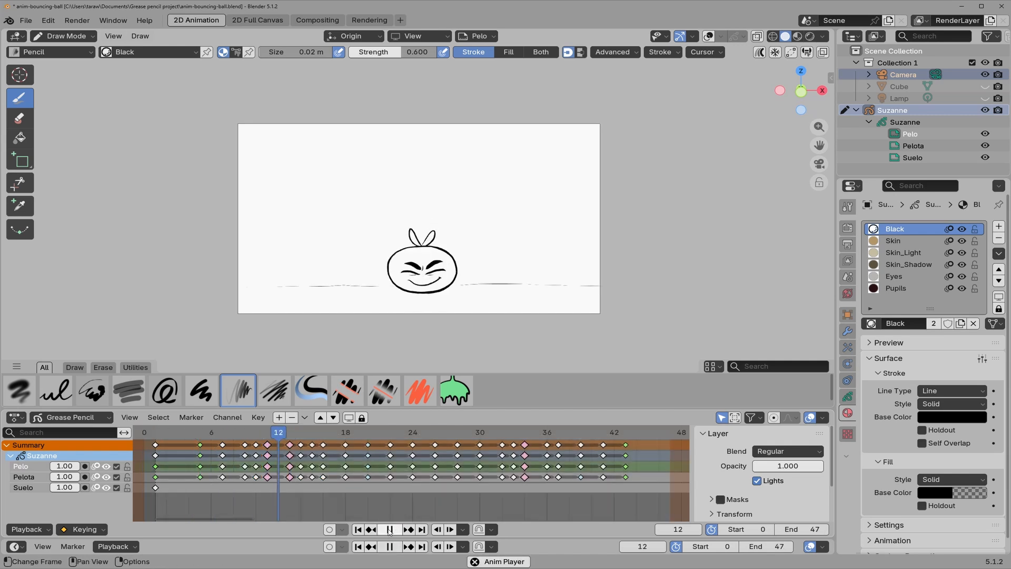
{"action": "left_click", "coordinate": [391, 530]}
- Go back to frame 1 and scrub through the jump up to frame 22
{"action": "left_click_drag", "start_coordinate": [334, 434], "coordinate": [156, 439]}
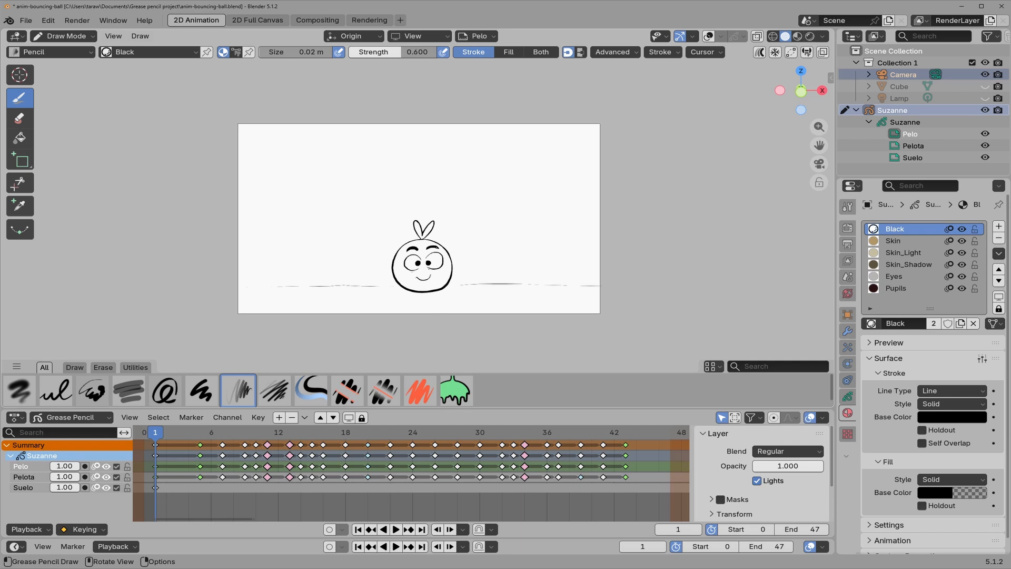
{"action": "mouse_move", "coordinate": [156, 438]}
{"action": "left_mouse_down"}
{"action": "mouse_move", "coordinate": [625, 442]}
{"action": "mouse_move", "coordinate": [348, 454]}
{"action": "mouse_move", "coordinate": [399, 449]}
{"action": "left_mouse_up"}
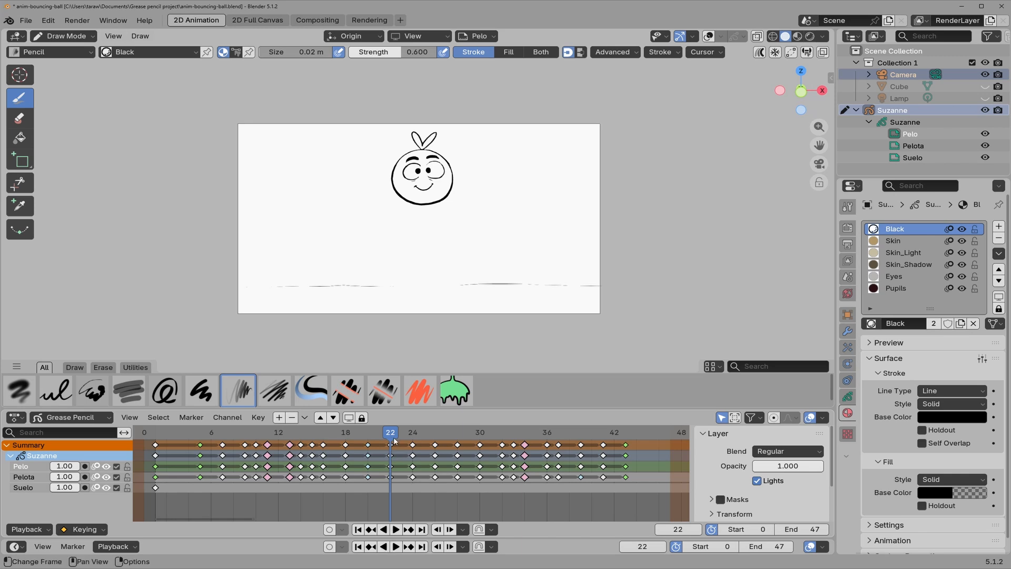
{"action": "mouse_move", "coordinate": [393, 437]}
{"action": "left_mouse_down"}
{"action": "mouse_move", "coordinate": [357, 442]}
{"action": "mouse_move", "coordinate": [416, 451]}
{"action": "mouse_move", "coordinate": [390, 453]}
{"action": "left_mouse_up"}
- Replay the bounce, examine the squashed pose at frame 13, and scrub to frame 24
{"action": "key", "text": "space"}
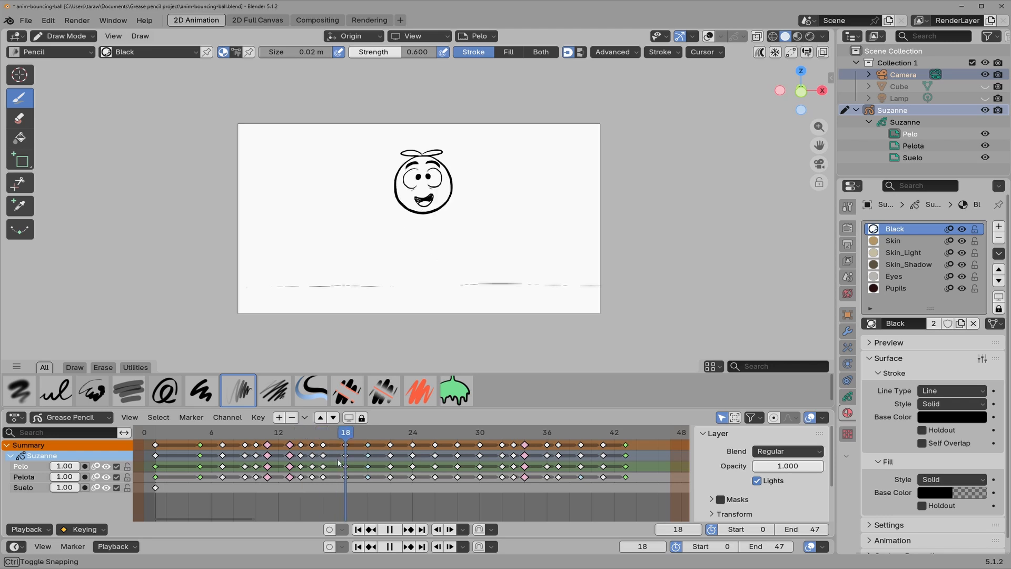
{"action": "left_click_drag", "start_coordinate": [299, 463], "coordinate": [288, 463]}
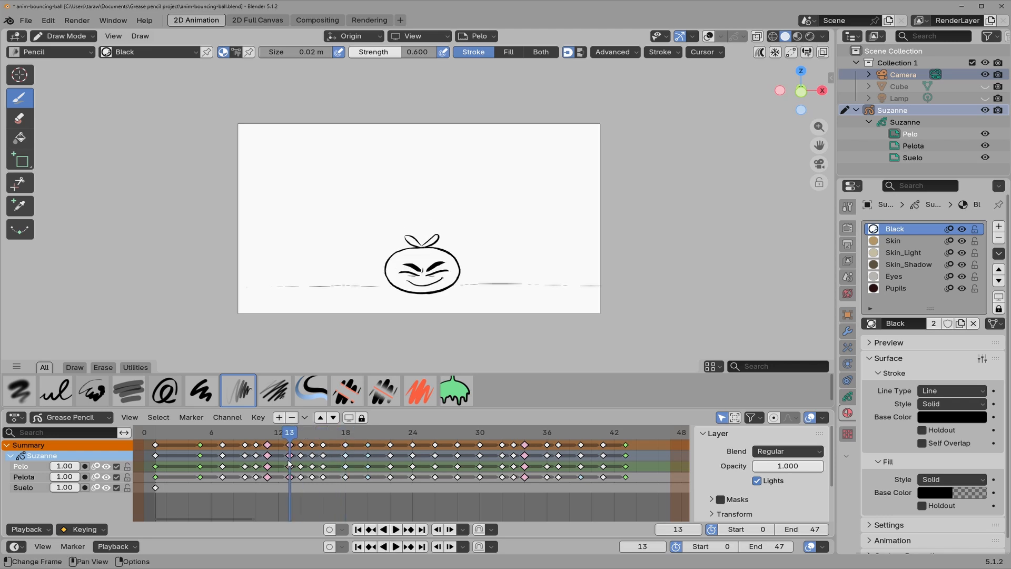
{"action": "key", "text": "space"}
{"action": "key", "text": "space"}
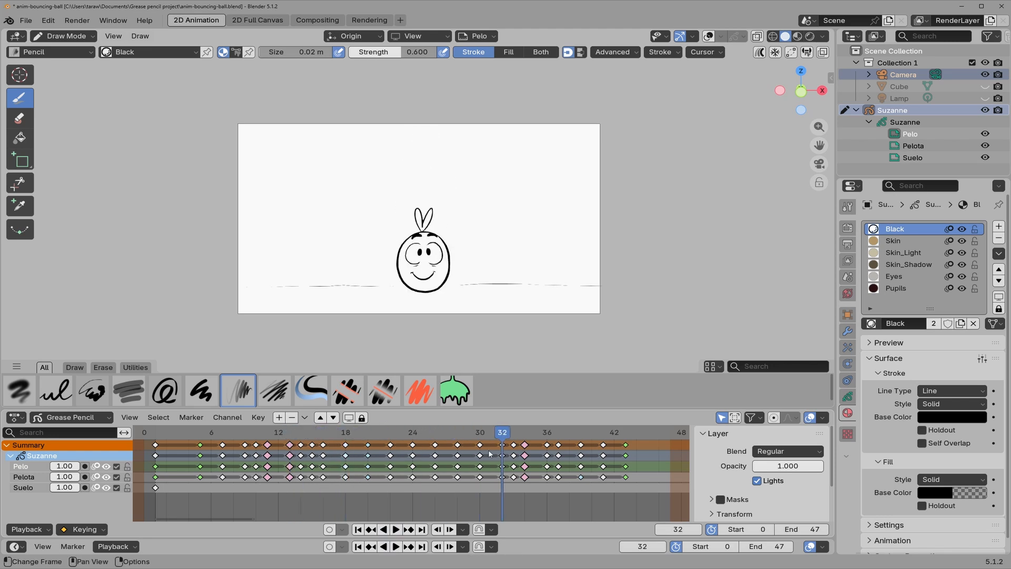
{"action": "mouse_move", "coordinate": [499, 451]}
{"action": "left_mouse_down"}
{"action": "mouse_move", "coordinate": [531, 444]}
{"action": "mouse_move", "coordinate": [500, 451]}
{"action": "mouse_move", "coordinate": [523, 446]}
{"action": "mouse_move", "coordinate": [505, 445]}
{"action": "mouse_move", "coordinate": [523, 435]}
{"action": "mouse_move", "coordinate": [572, 446]}
{"action": "mouse_move", "coordinate": [547, 436]}
{"action": "mouse_move", "coordinate": [639, 438]}
{"action": "mouse_move", "coordinate": [413, 444]}
{"action": "left_mouse_up"}
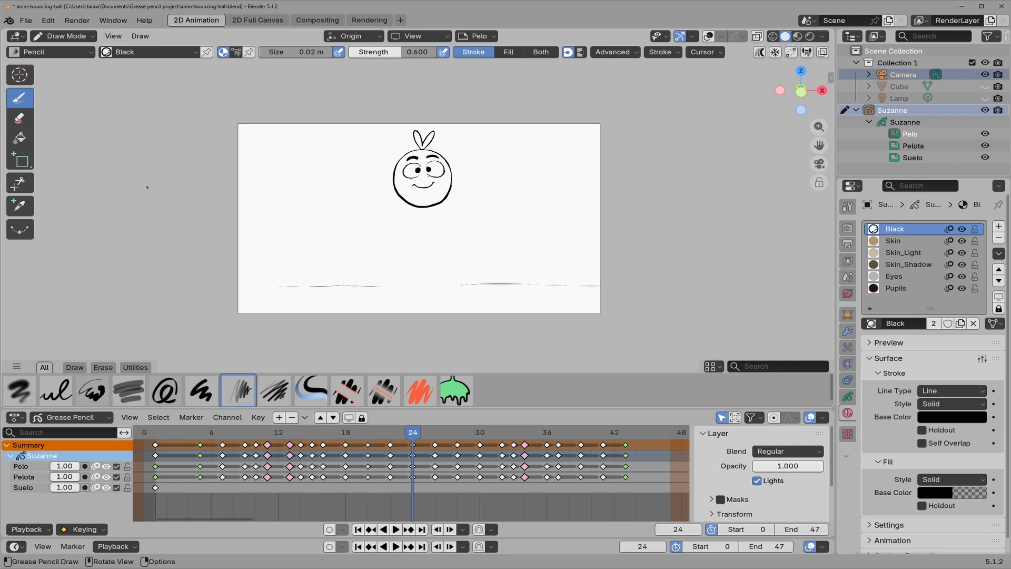
- Switch to Sculpt Mode and use the Thickness brush to thicken the ball's lower-left outline at frame 24
{"action": "left_click", "coordinate": [139, 37]}
{"action": "left_click", "coordinate": [66, 36]}
{"action": "left_click", "coordinate": [65, 75]}
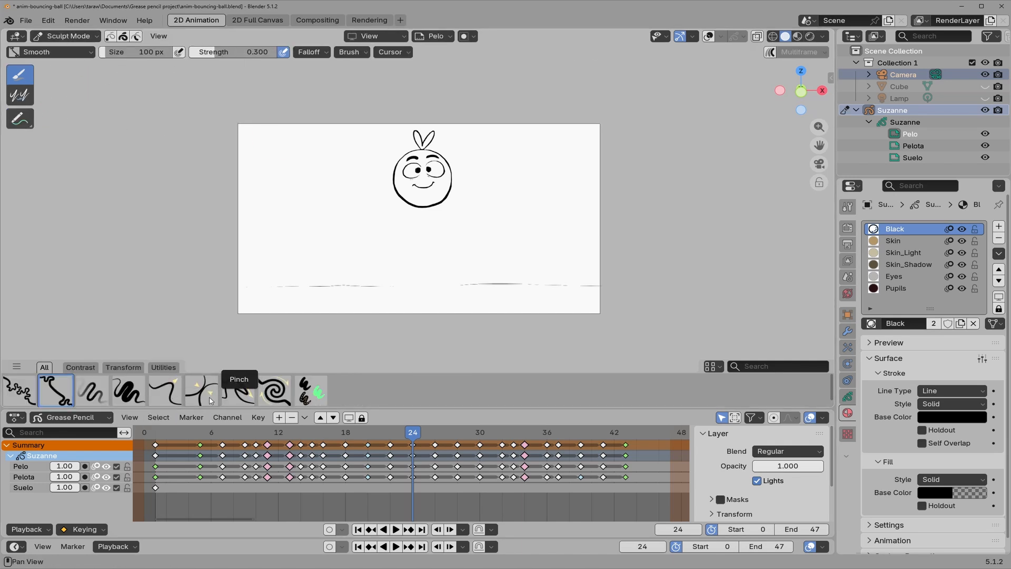
{"action": "left_click", "coordinate": [129, 390]}
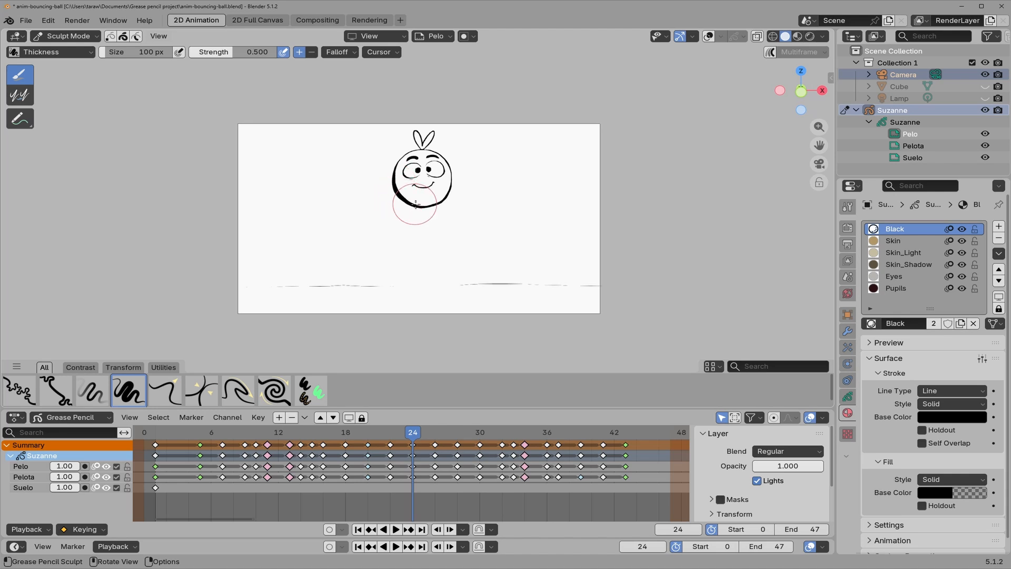
- Play the animation, scrub to frame 22, and thicken the ball's lower-left outline on that frame
{"action": "left_click", "coordinate": [390, 529]}
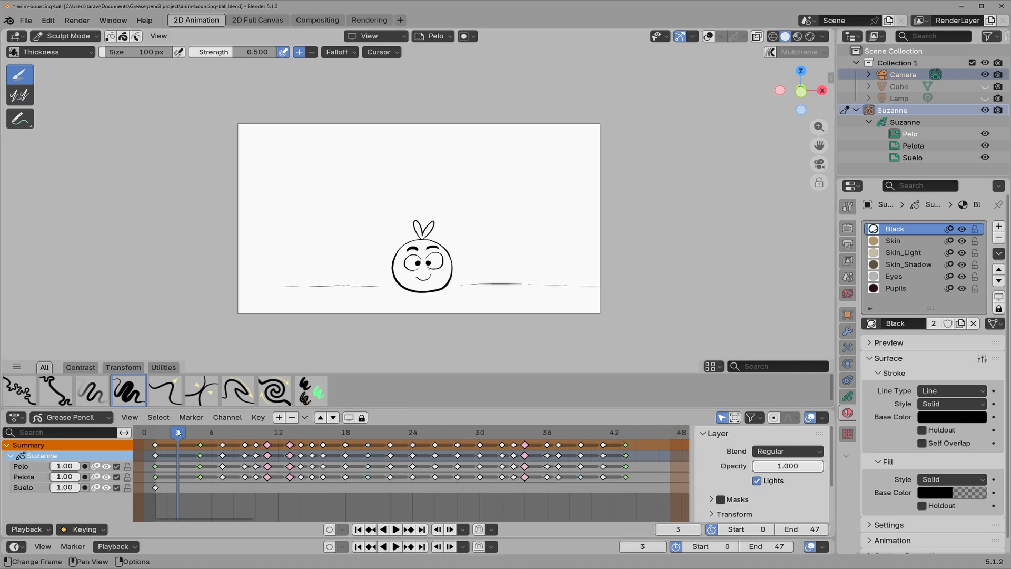
{"action": "mouse_move", "coordinate": [178, 429]}
{"action": "left_mouse_down"}
{"action": "mouse_move", "coordinate": [430, 435]}
{"action": "mouse_move", "coordinate": [397, 440]}
{"action": "left_mouse_up"}
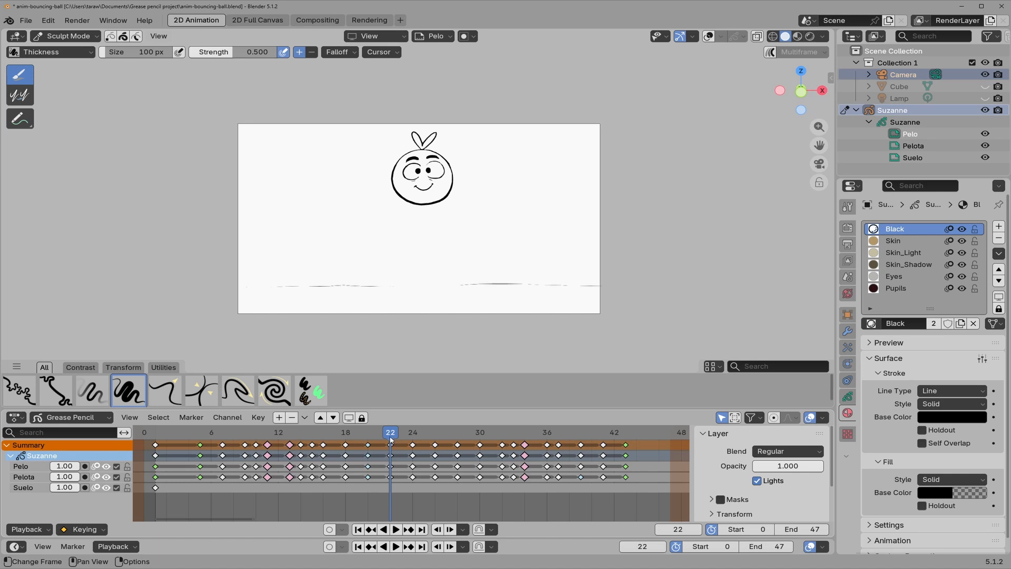
{"action": "left_click_drag", "start_coordinate": [372, 181], "coordinate": [419, 200]}
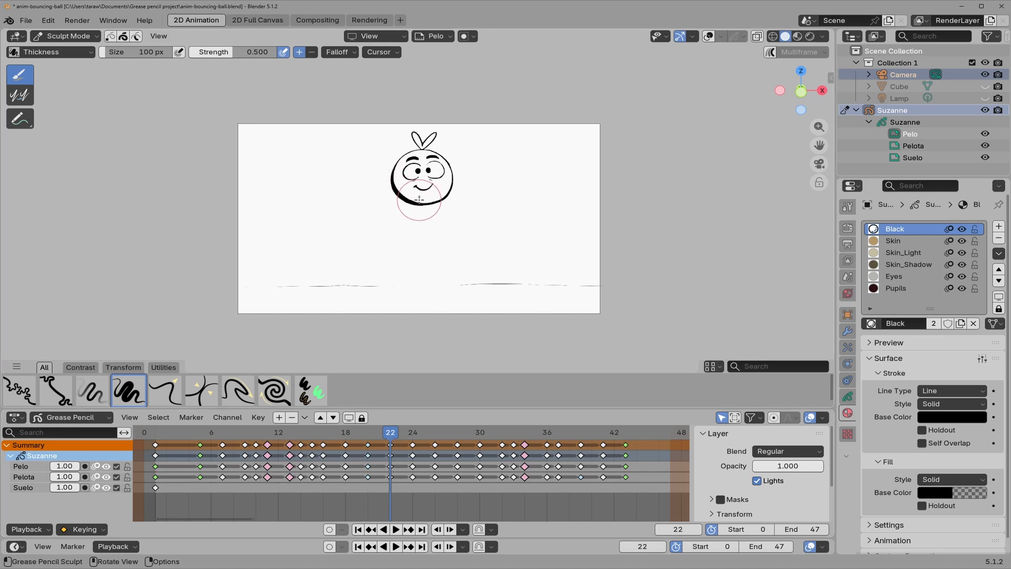
- Scrub around frame 22 and replay the bounce several times to examine how the thickened outlines look in motion
{"action": "mouse_move", "coordinate": [389, 435]}
{"action": "left_mouse_down"}
{"action": "mouse_move", "coordinate": [370, 446]}
{"action": "mouse_move", "coordinate": [415, 438]}
{"action": "mouse_move", "coordinate": [387, 447]}
{"action": "left_mouse_up"}
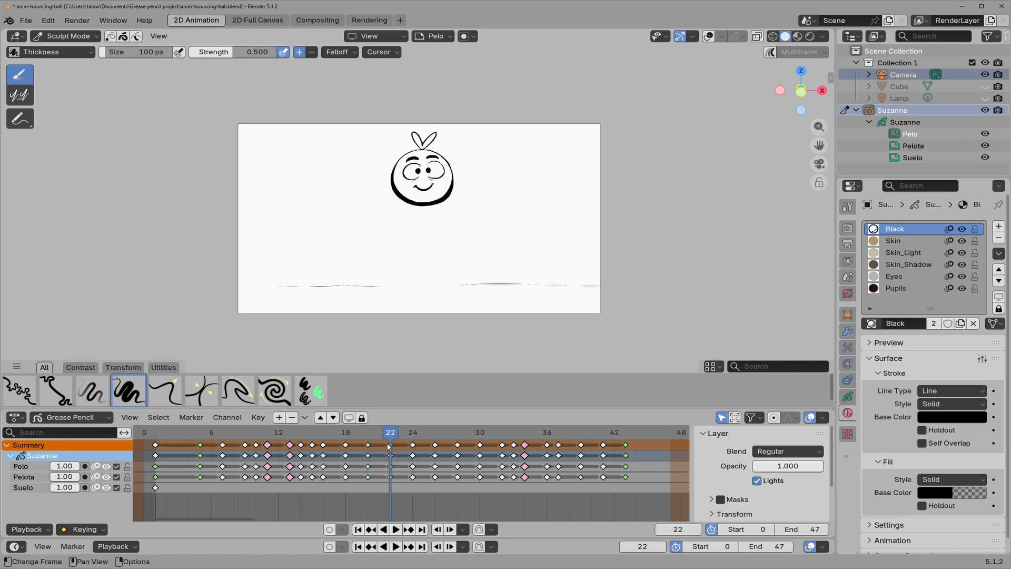
{"action": "left_click", "coordinate": [399, 529]}
{"action": "key", "text": "space"}
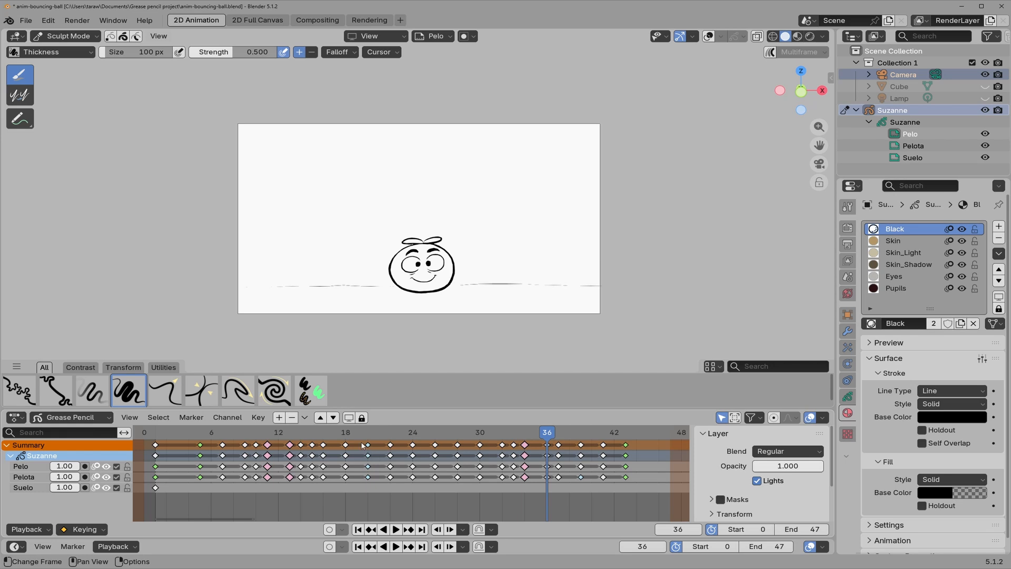
{"action": "left_click", "coordinate": [393, 531]}
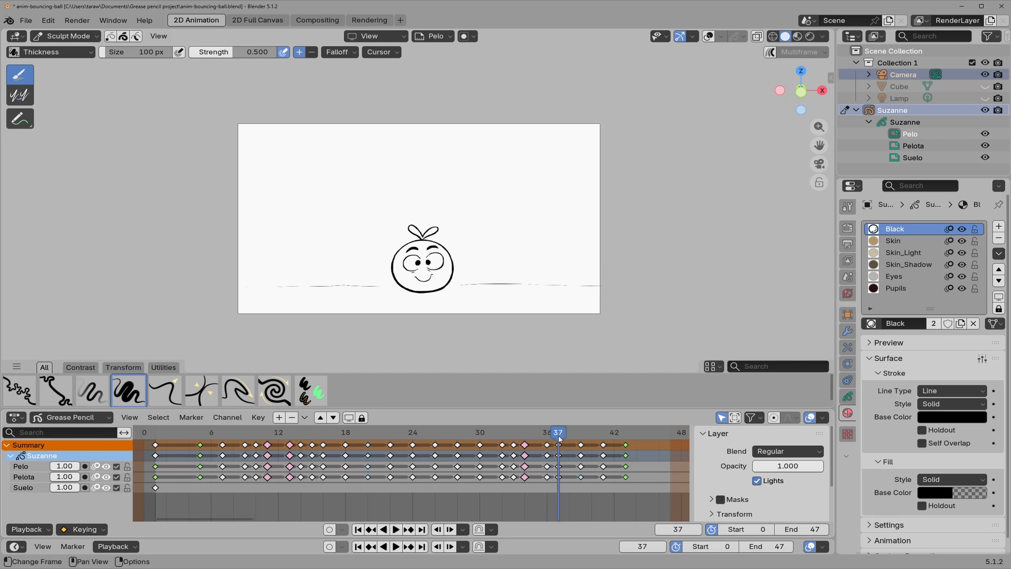
{"action": "left_click", "coordinate": [393, 530]}
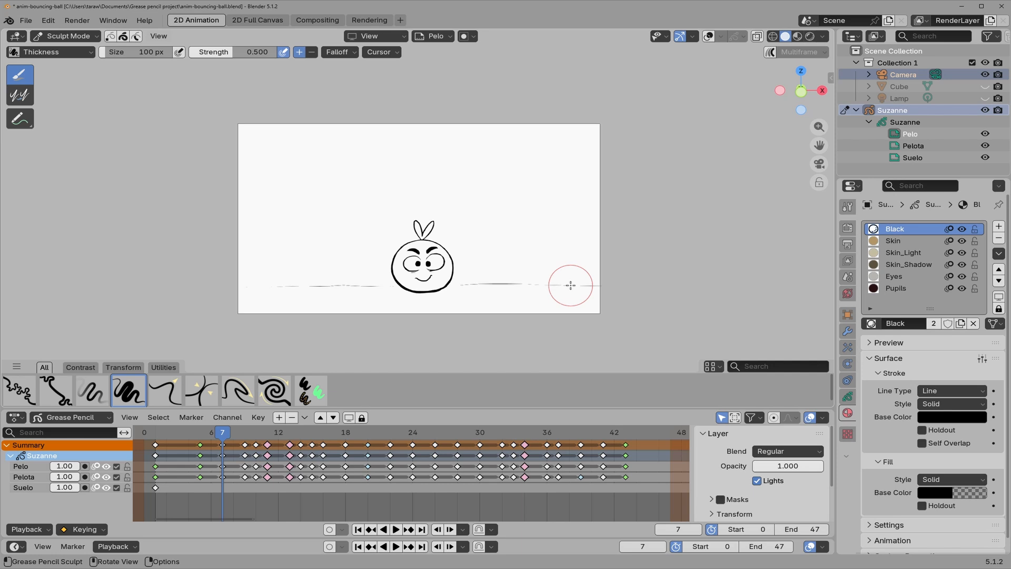
{"action": "left_click", "coordinate": [393, 531]}
{"action": "left_click", "coordinate": [393, 531]}
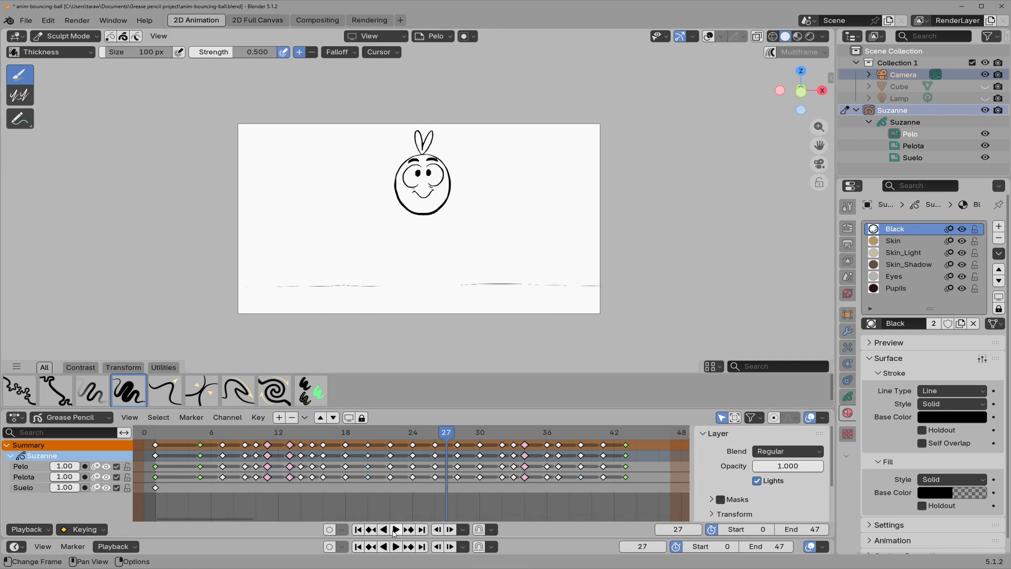